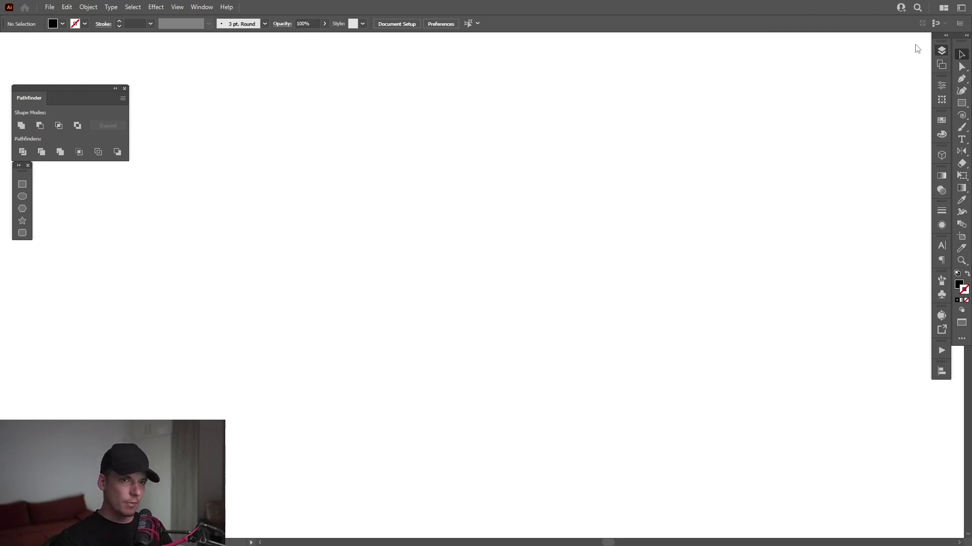
# Swap fill and stroke so the fill is None and the stroke is black.
pyautogui.click(966, 274)
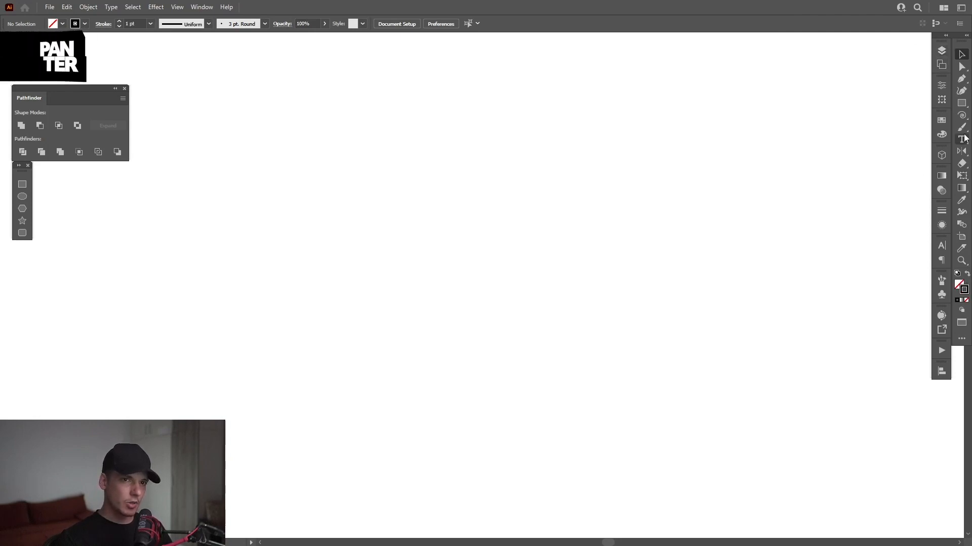
# Draw a circle outward from the page centre with the Ellipse tool.
pyautogui.click(962, 103)
pyautogui.click(885, 114)
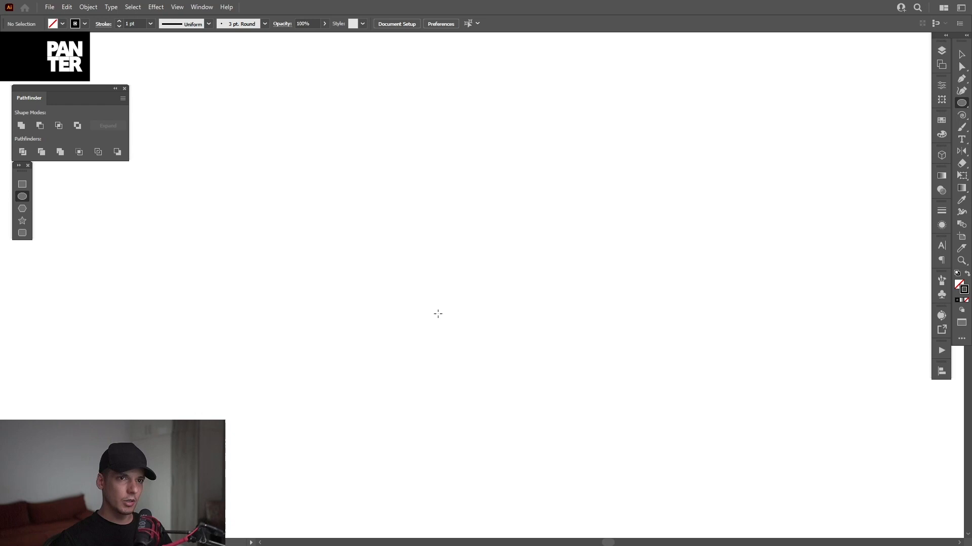
pyautogui.moveTo(500, 306); pyautogui.dragTo(589, 331)
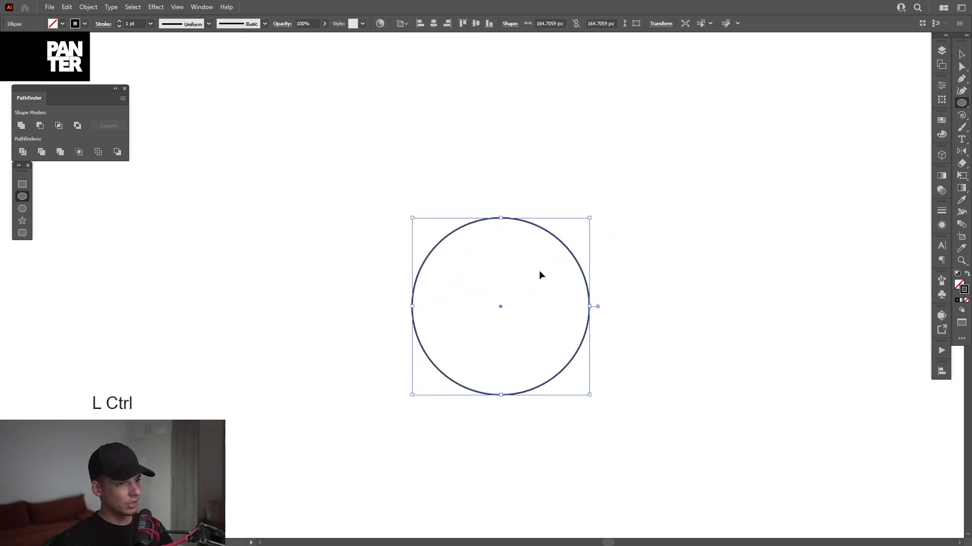
pyautogui.click(67, 7)
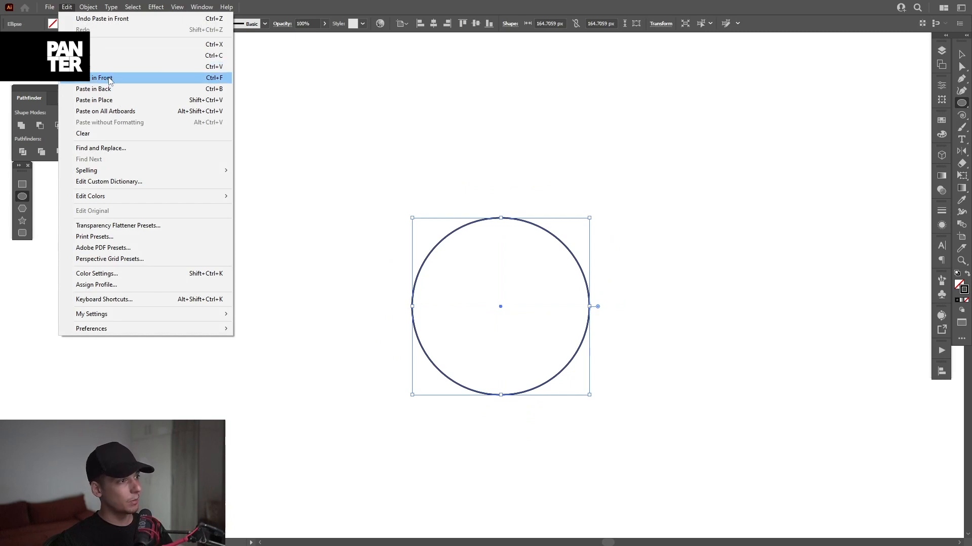
pyautogui.click(394, 4)
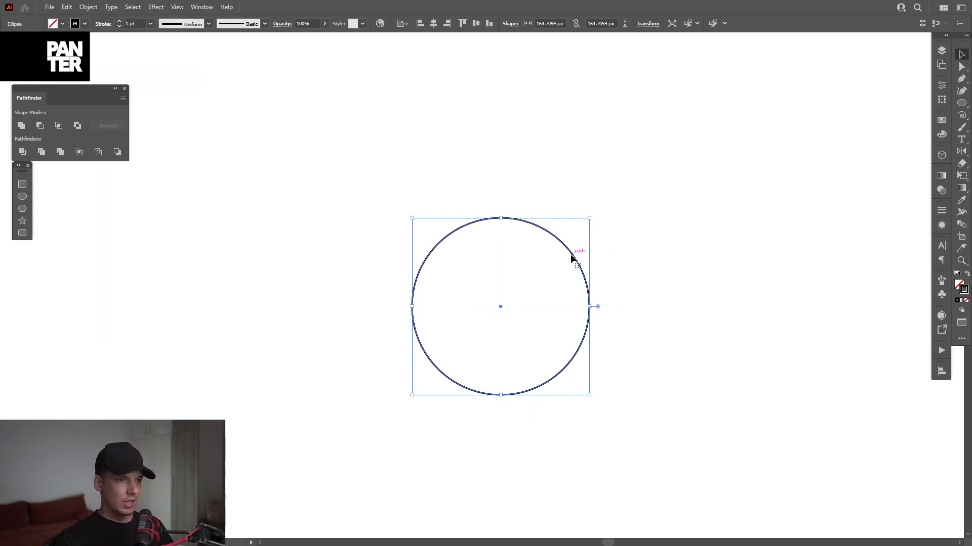
# Create a much larger concentric copy of the circle around the original.
pyautogui.moveTo(572, 261); pyautogui.dragTo(603, 235)
pyautogui.hotkey('ctrl', 'z')
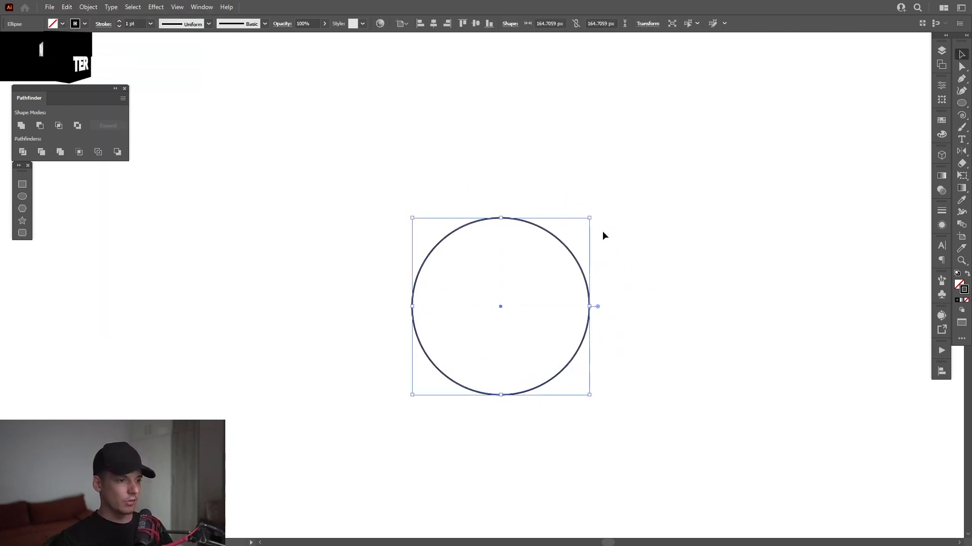
pyautogui.moveTo(590, 308)
pyautogui.mouseDown()
pyautogui.moveTo(718, 304)
pyautogui.moveTo(703, 290)
pyautogui.mouseUp()
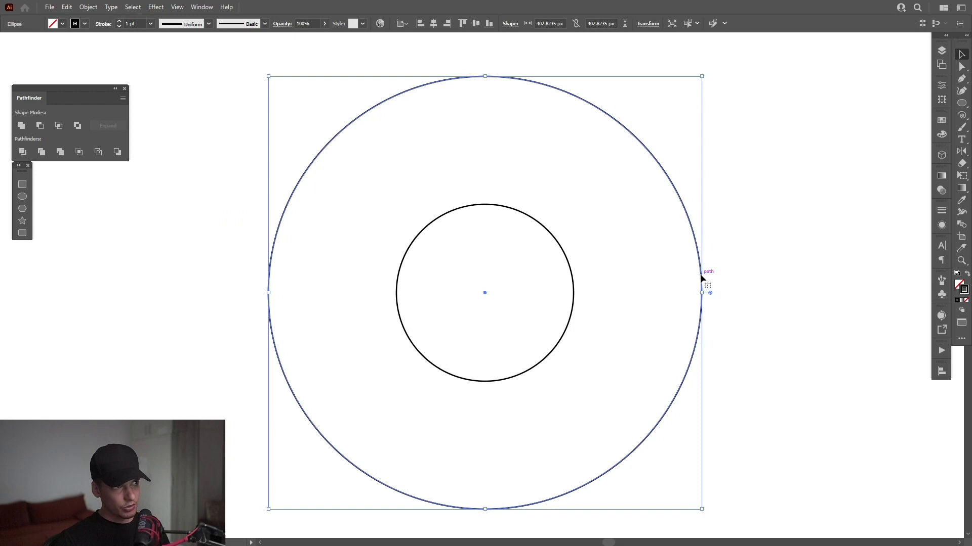
pyautogui.click(156, 7)
pyautogui.moveTo(187, 89)
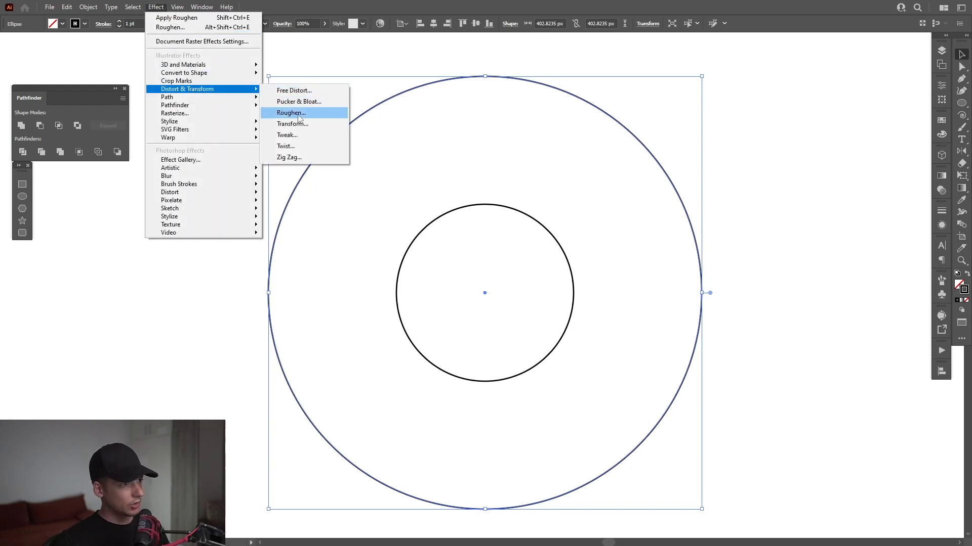
# Apply a Roughen effect to the outer circle at 18% size with Smooth points.
pyautogui.click(291, 113)
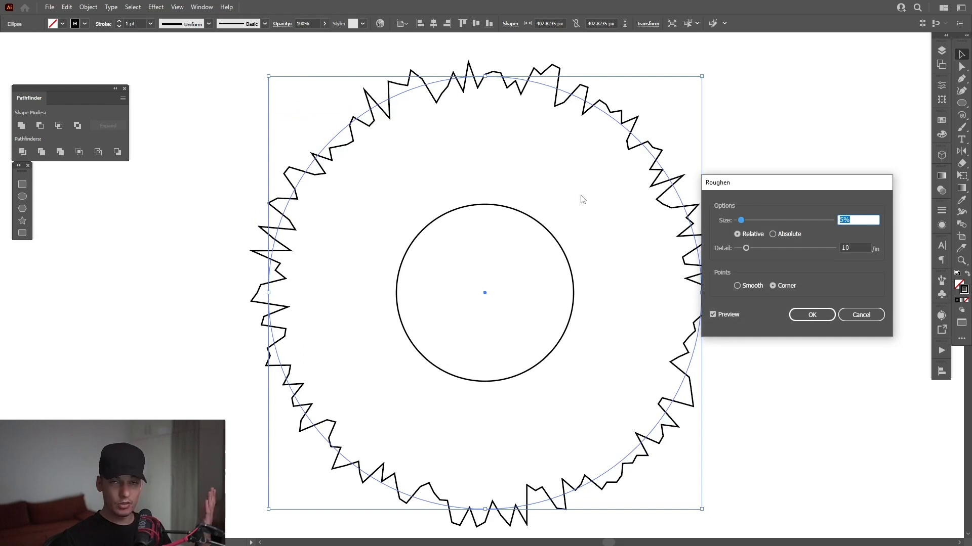
pyautogui.moveTo(768, 186); pyautogui.dragTo(777, 165)
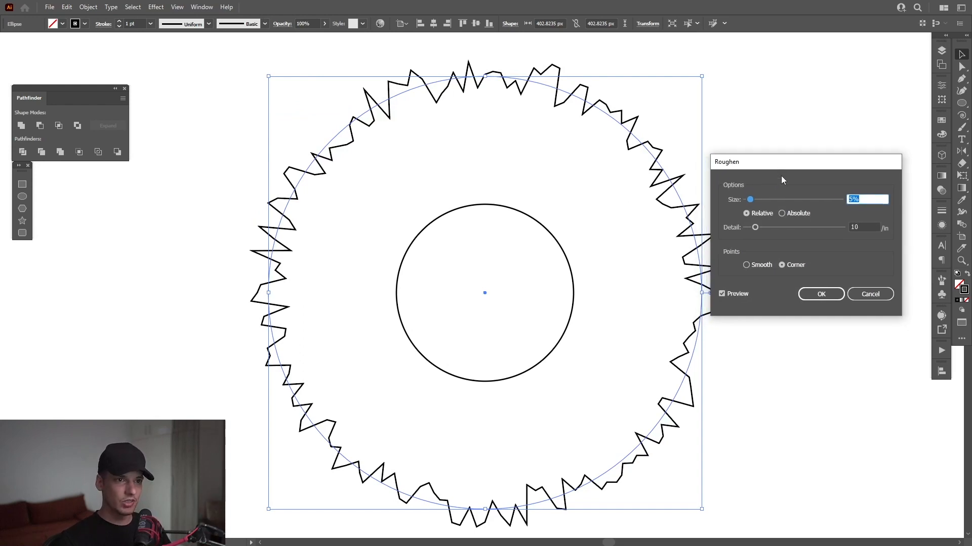
pyautogui.click(866, 198)
pyautogui.press('Up')
pyautogui.press('Up')
pyautogui.press('Up')
pyautogui.press('Up')
pyautogui.press('Up')
pyautogui.press('Up')
pyautogui.press('Up')
pyautogui.press('Up')
pyautogui.press('Up')
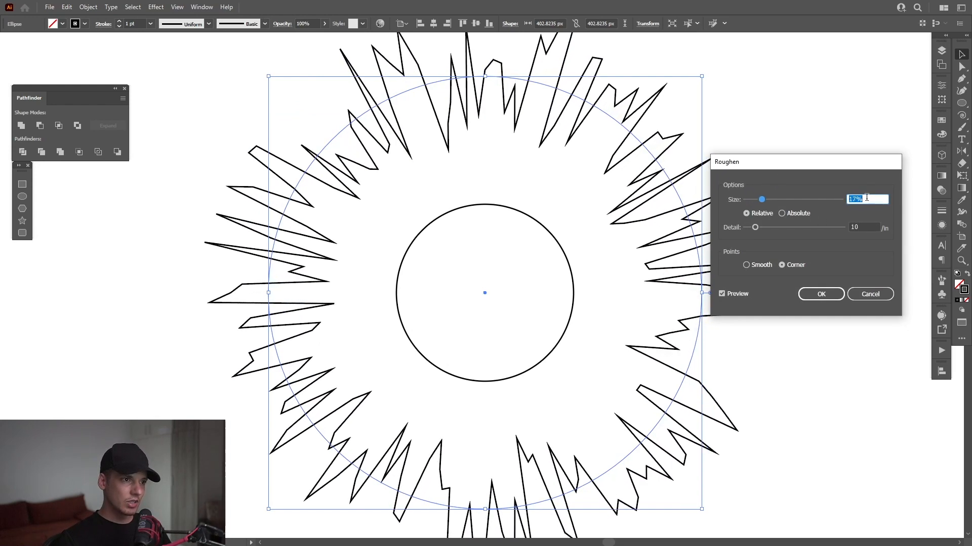
pyautogui.press('Up')
pyautogui.press('Up')
pyautogui.press('Up')
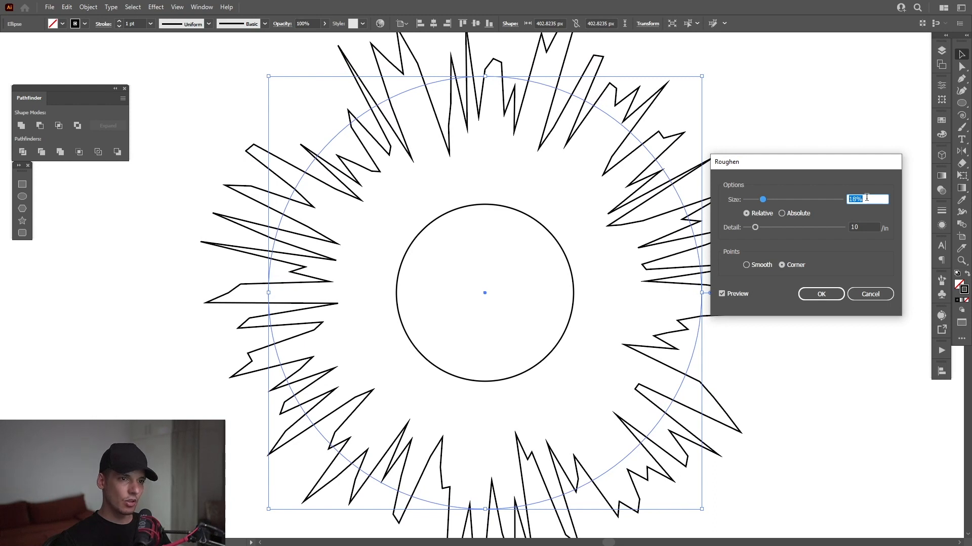
pyautogui.click(763, 266)
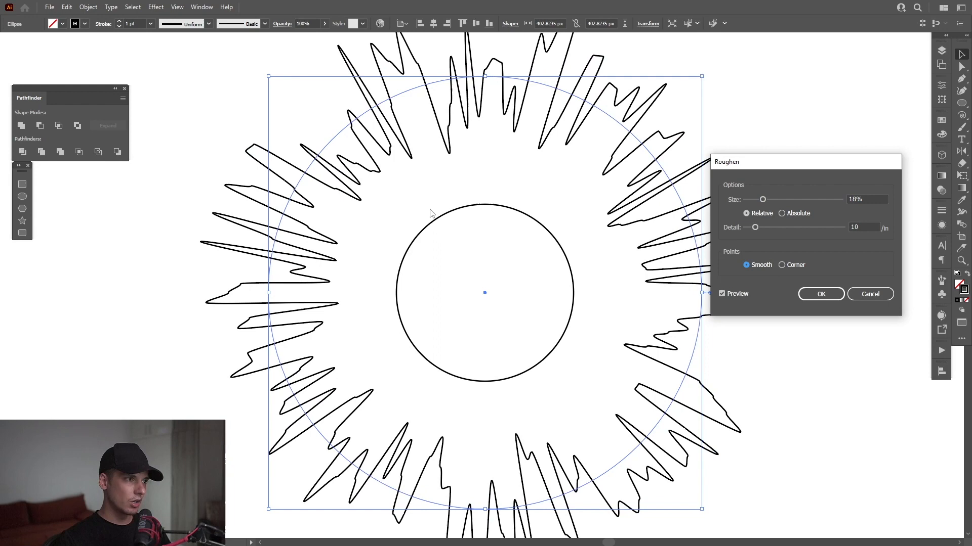
# Lower the Roughen detail for fewer spikes and confirm the effect.
pyautogui.click(869, 226)
pyautogui.press('Down')
pyautogui.press('Down')
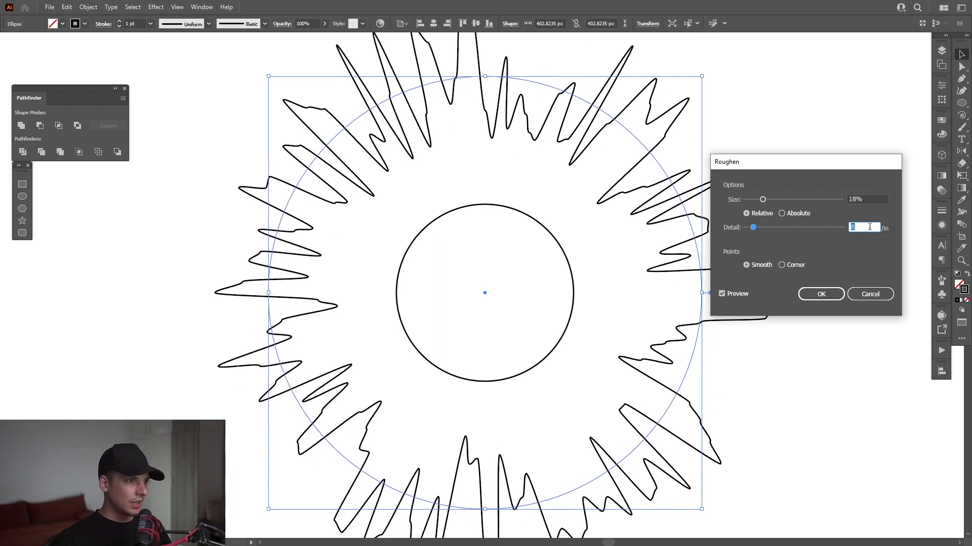
pyautogui.press('Down')
pyautogui.press('Down')
pyautogui.press('Down')
pyautogui.press('Down')
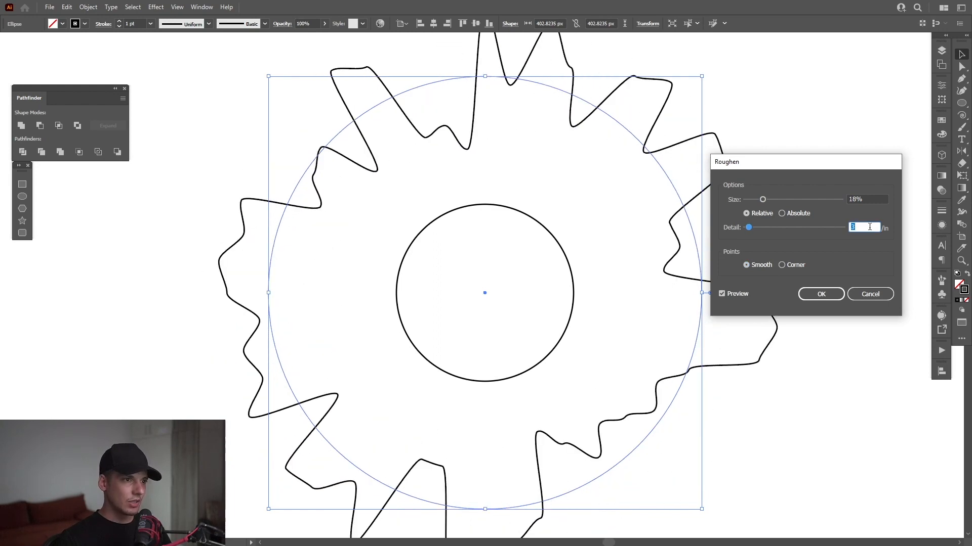
pyautogui.press('Down')
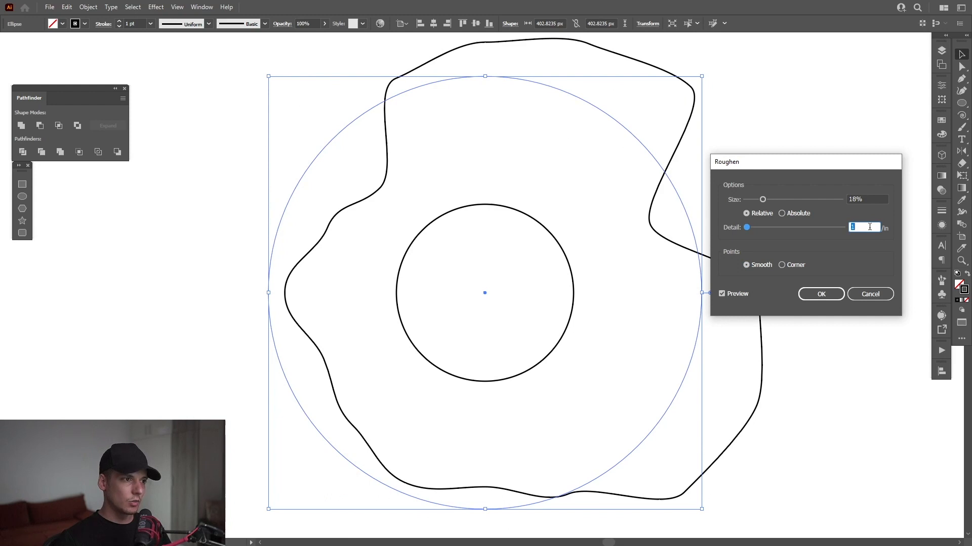
pyautogui.press('Up')
pyautogui.press('Up')
pyautogui.press('Up')
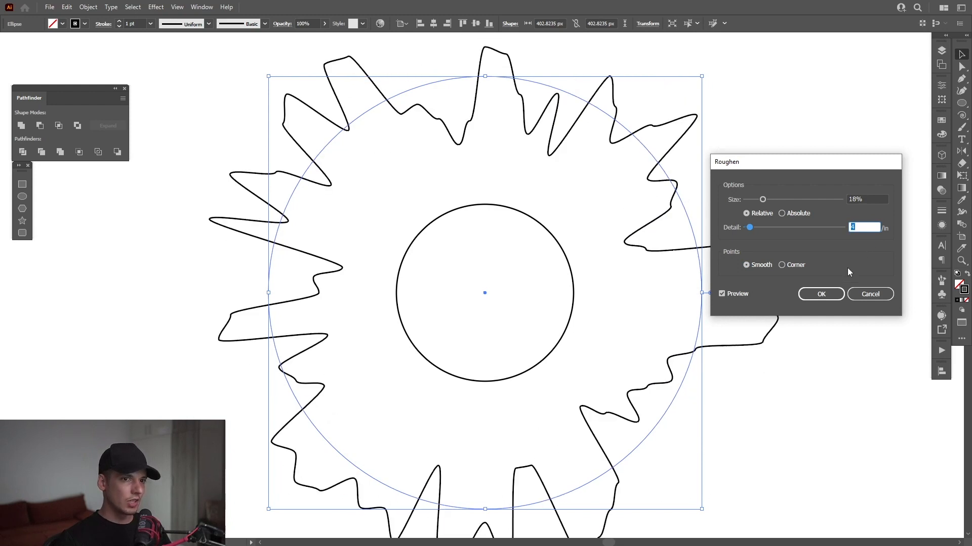
pyautogui.click(821, 295)
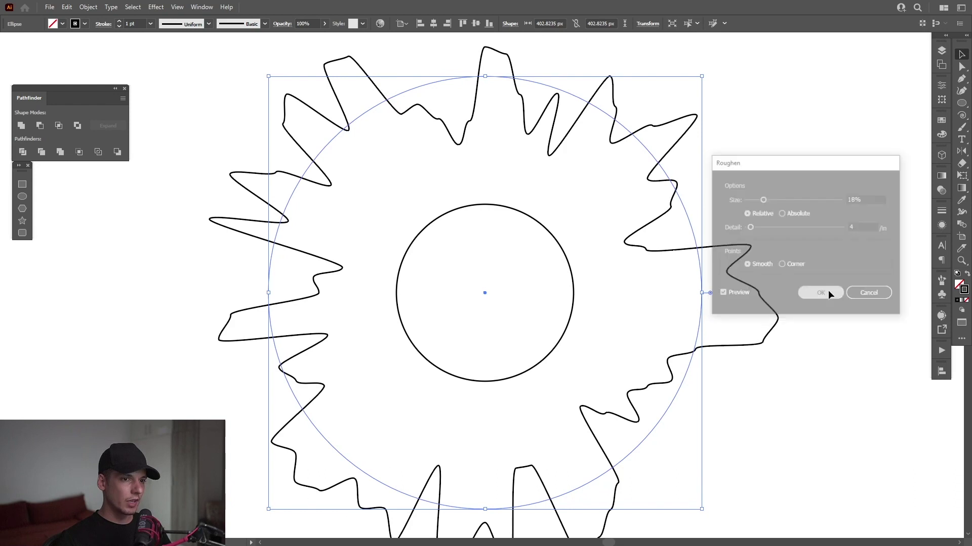
# Expand the roughened shape's appearance and give its stroke a blue swatch.
pyautogui.click(88, 7)
pyautogui.click(133, 138)
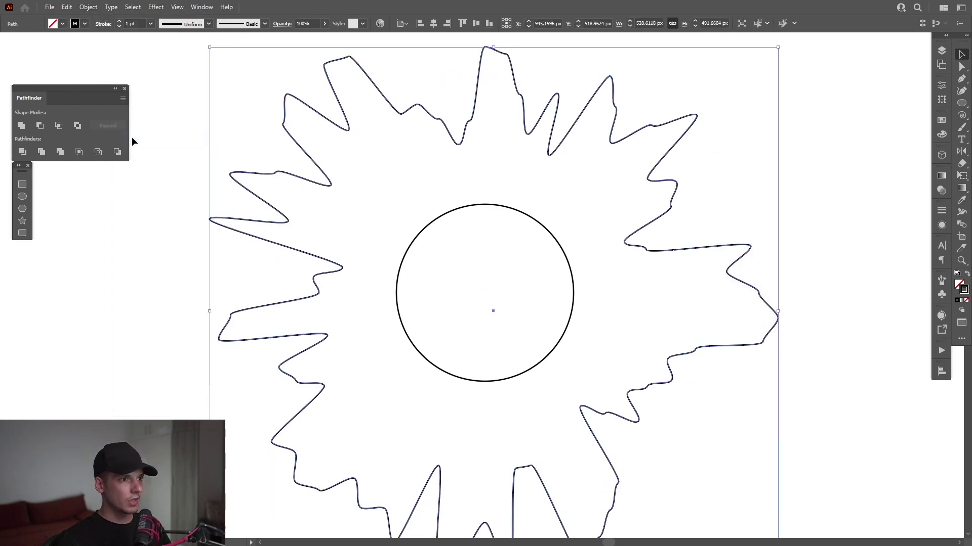
pyautogui.click(714, 229)
pyautogui.click(748, 246)
pyautogui.click(941, 120)
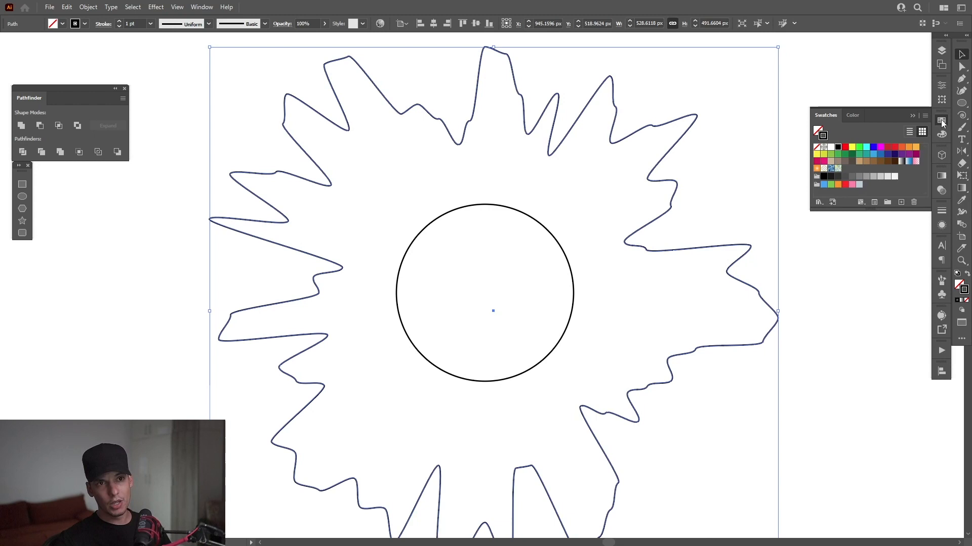
pyautogui.click(873, 154)
pyautogui.click(714, 201)
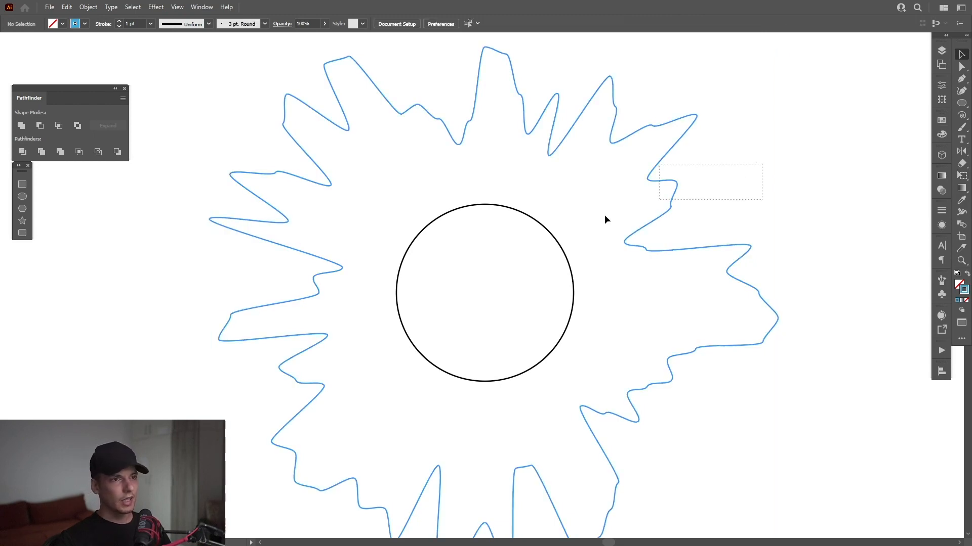
# Select both shapes and make a blend between the blue spiky outline and black circle.
pyautogui.hotkey('ctrl', 'a')
pyautogui.click(88, 6)
pyautogui.moveTo(101, 293)
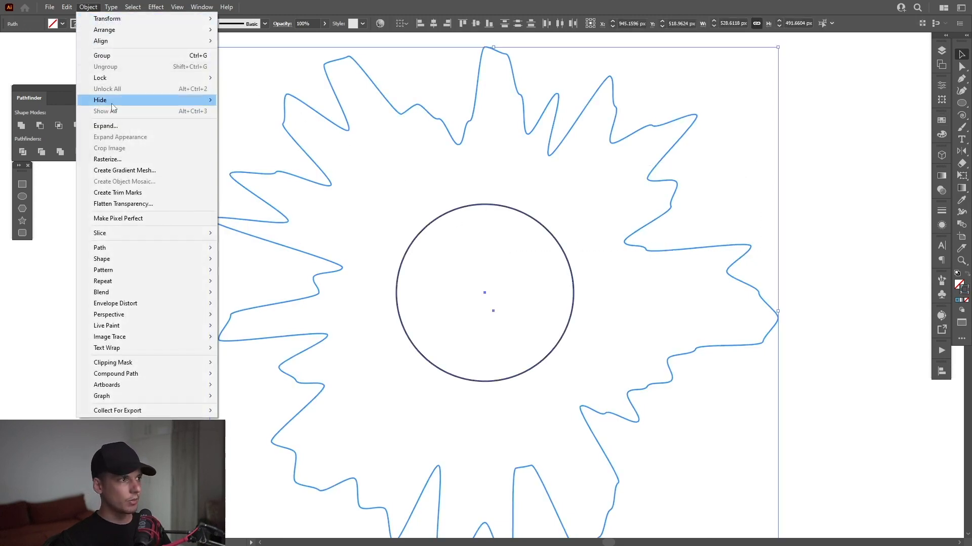
pyautogui.click(239, 292)
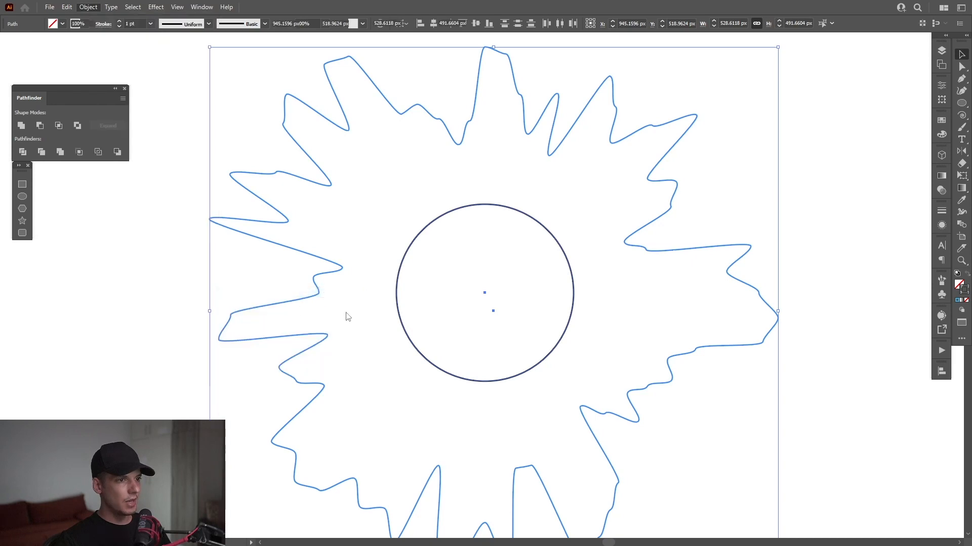
pyautogui.click(746, 177)
pyautogui.moveTo(746, 177); pyautogui.dragTo(748, 165)
# Set the blend to Specified Steps in Blend Options and deselect the finished blend.
pyautogui.hotkey('ctrl', 'a')
pyautogui.doubleClick(962, 224)
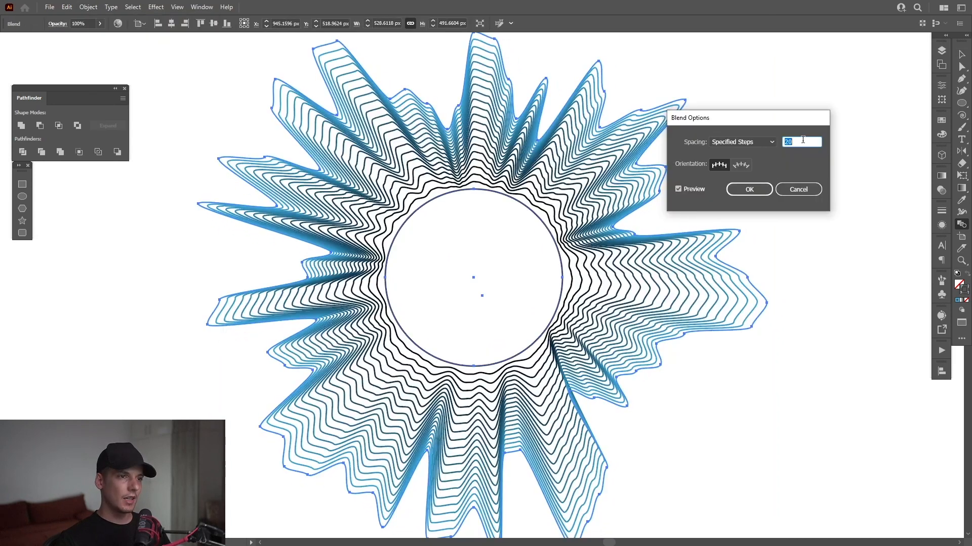
pyautogui.click(749, 190)
pyautogui.click(962, 55)
pyautogui.click(825, 182)
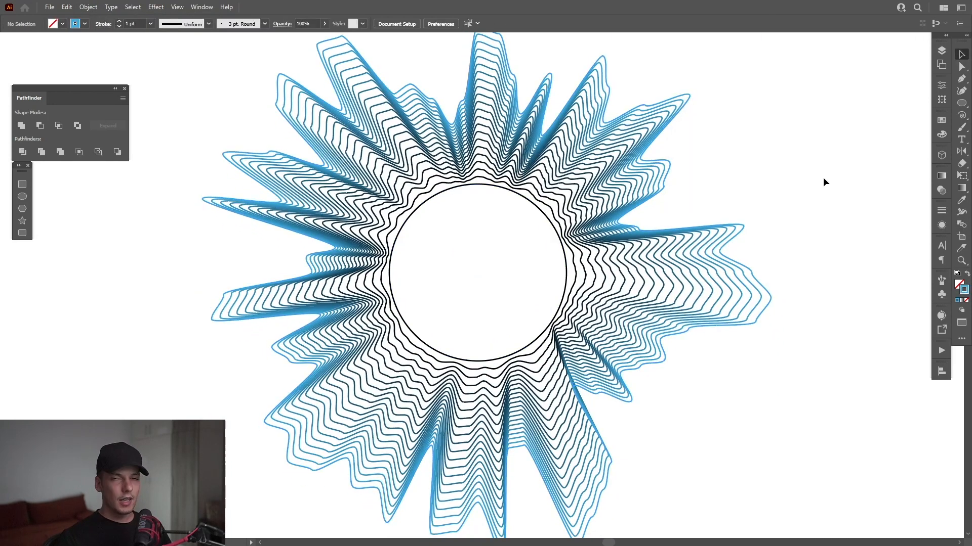